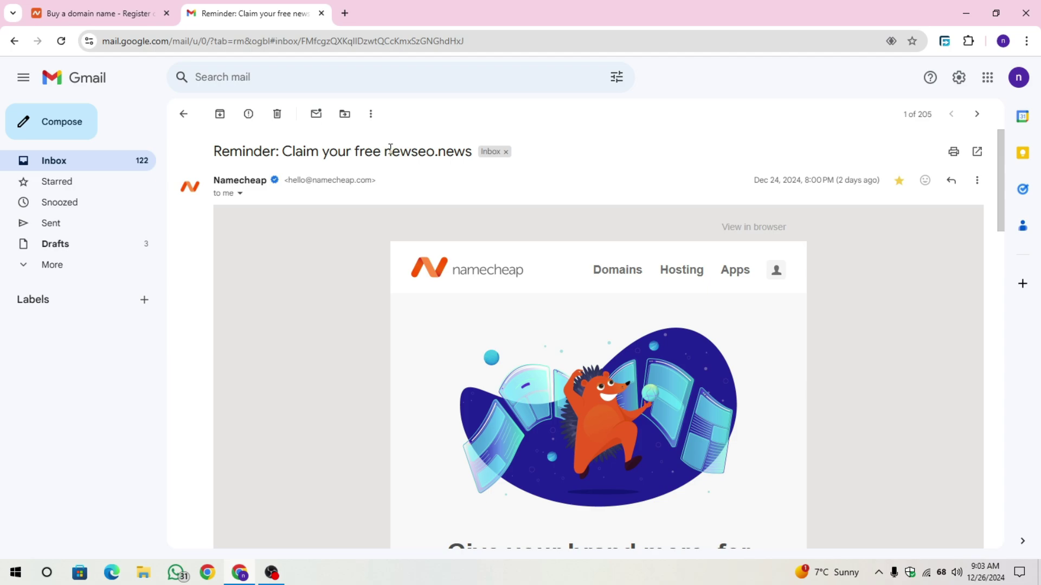
{"action": "scroll", "coordinate": [656, 252], "scroll_direction": "down", "scroll_amount": 1}
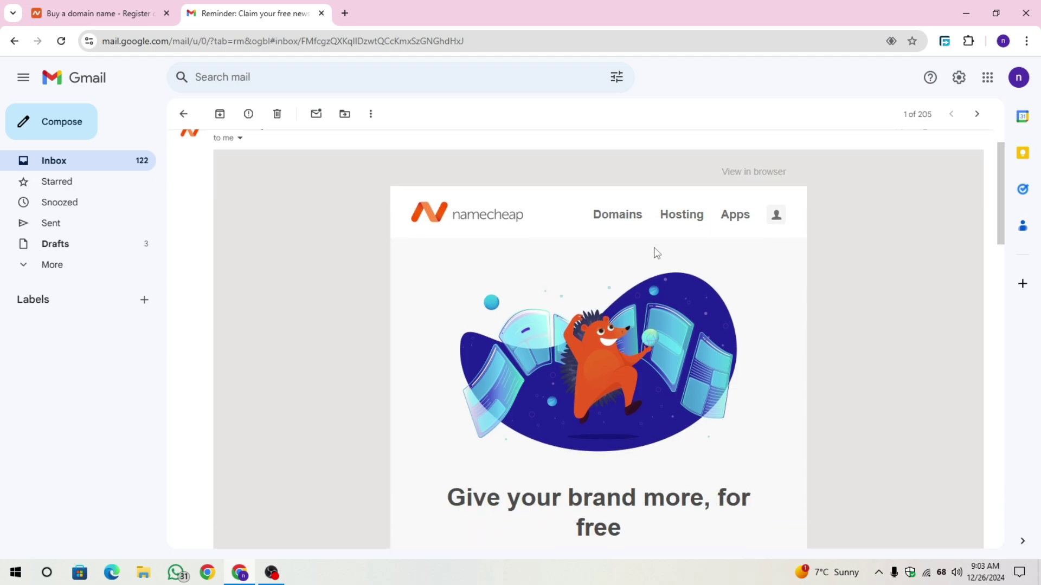
{"action": "scroll", "coordinate": [654, 252], "scroll_direction": "up", "scroll_amount": 1}
{"action": "scroll", "coordinate": [655, 252], "scroll_direction": "down", "scroll_amount": 5}
{"action": "scroll", "coordinate": [657, 253], "scroll_direction": "down", "scroll_amount": 1}
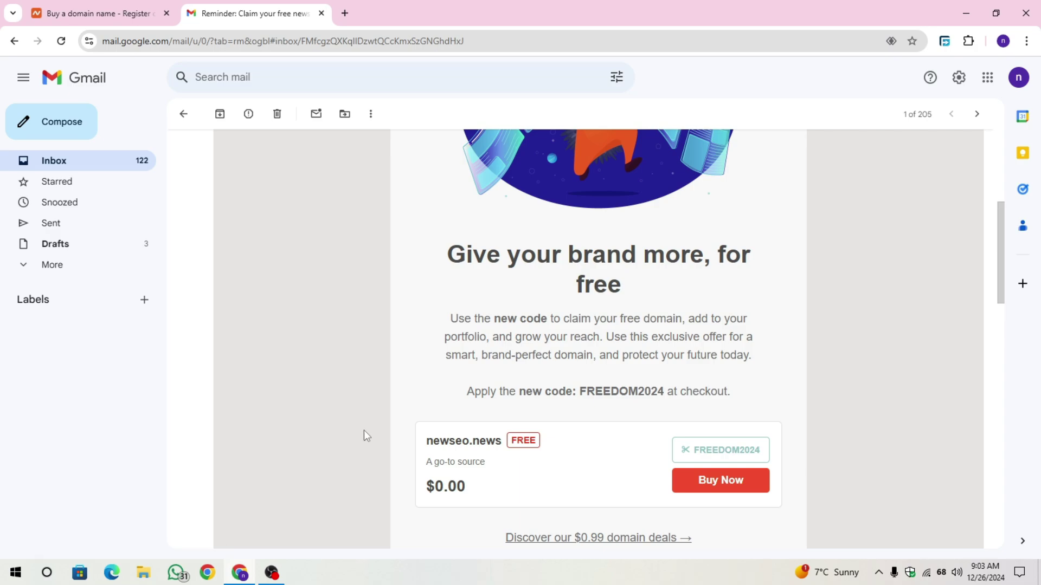
{"action": "scroll", "coordinate": [363, 431], "scroll_direction": "down", "scroll_amount": 1}
{"action": "left_click_drag", "start_coordinate": [582, 373], "coordinate": [665, 371]}
{"action": "left_click", "coordinate": [689, 358]}
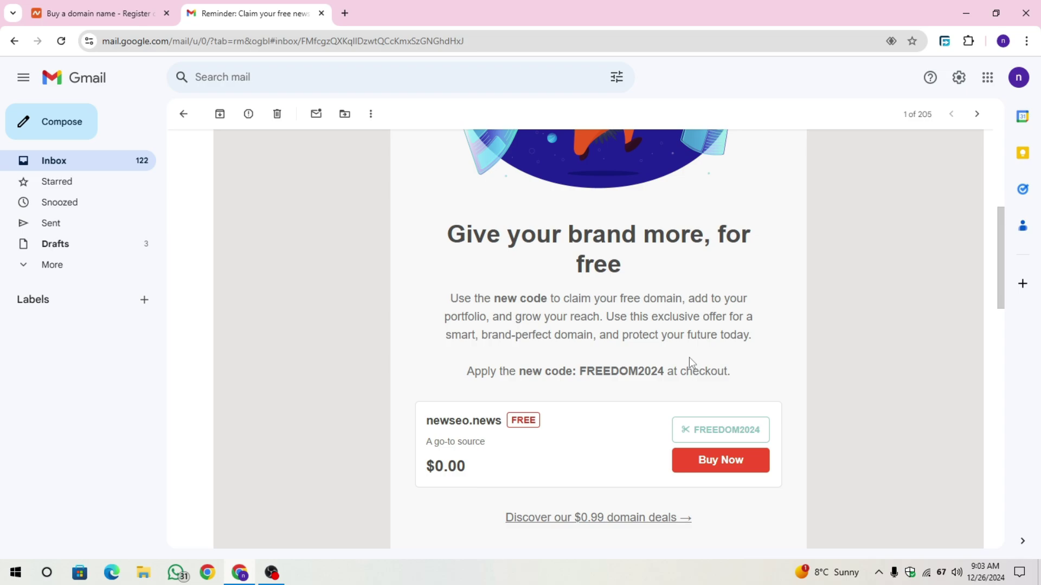
{"action": "scroll", "coordinate": [835, 406], "scroll_direction": "up", "scroll_amount": 4}
{"action": "scroll", "coordinate": [823, 374], "scroll_direction": "up", "scroll_amount": 2}
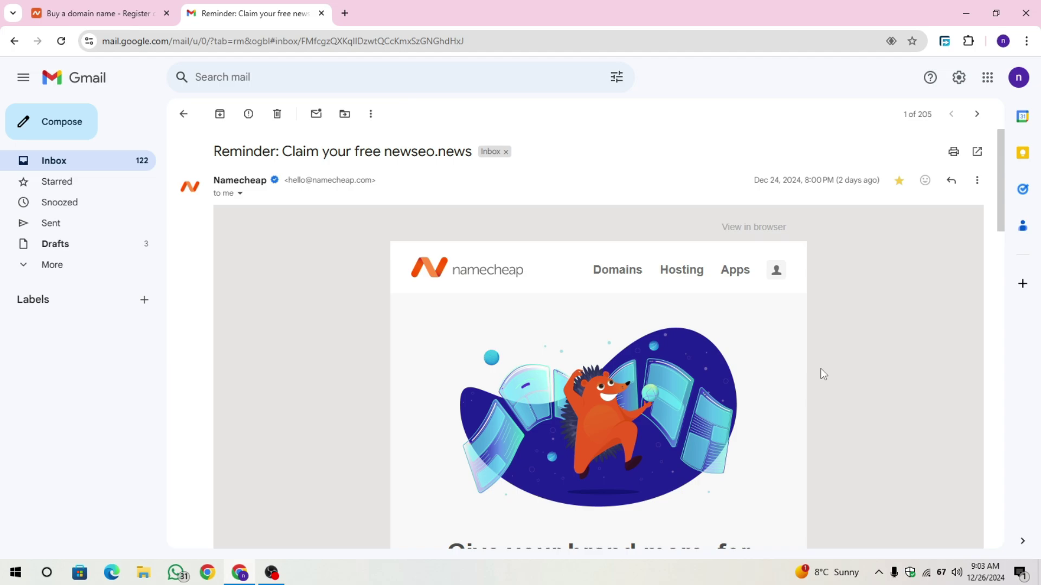
{"action": "scroll", "coordinate": [823, 374], "scroll_direction": "down", "scroll_amount": 6}
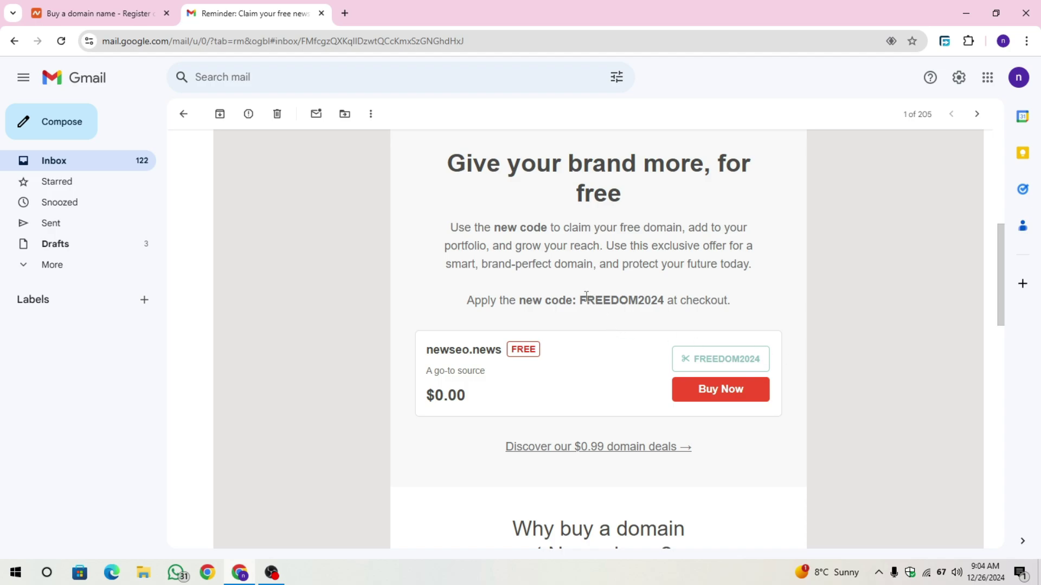
{"action": "left_click_drag", "start_coordinate": [579, 300], "coordinate": [664, 298]}
{"action": "left_click", "coordinate": [792, 283]}
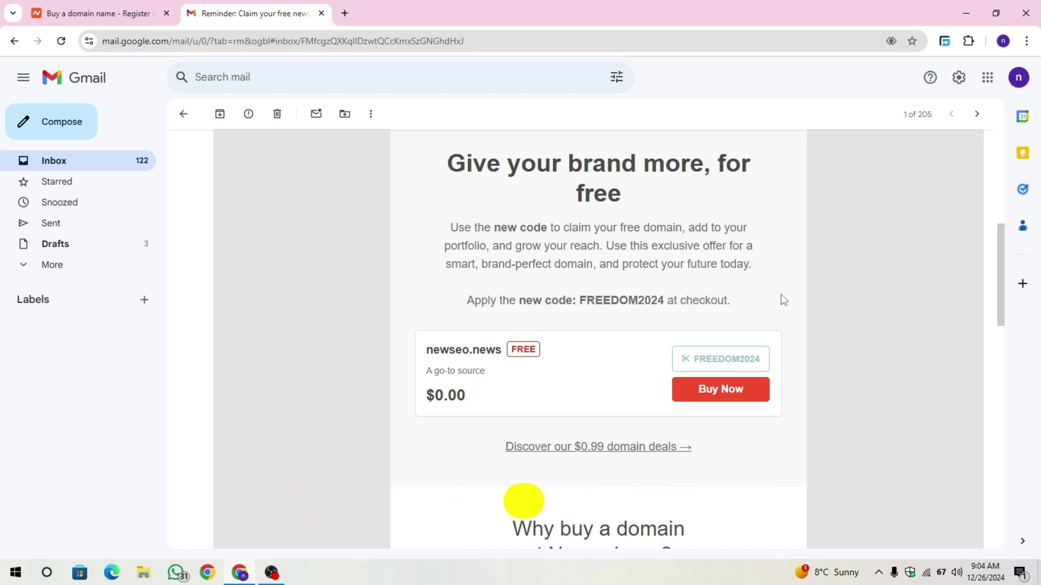
{"action": "scroll", "coordinate": [784, 300], "scroll_direction": "up", "scroll_amount": 5}
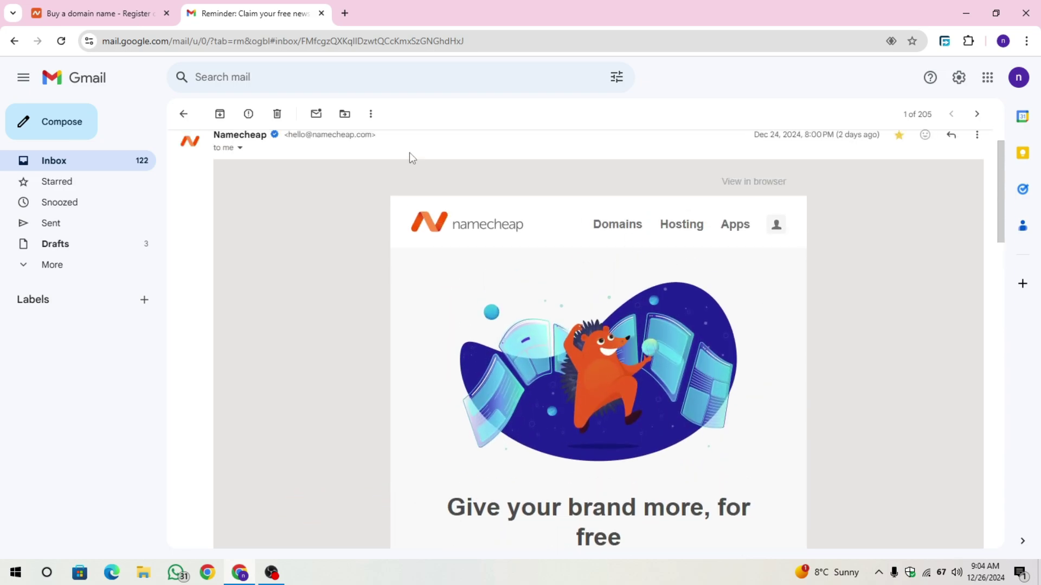
Search Namecheap for the availability of the domain earnextra.news.
{"action": "left_click", "coordinate": [136, 12]}
{"action": "mouse_move", "coordinate": [506, 181]}
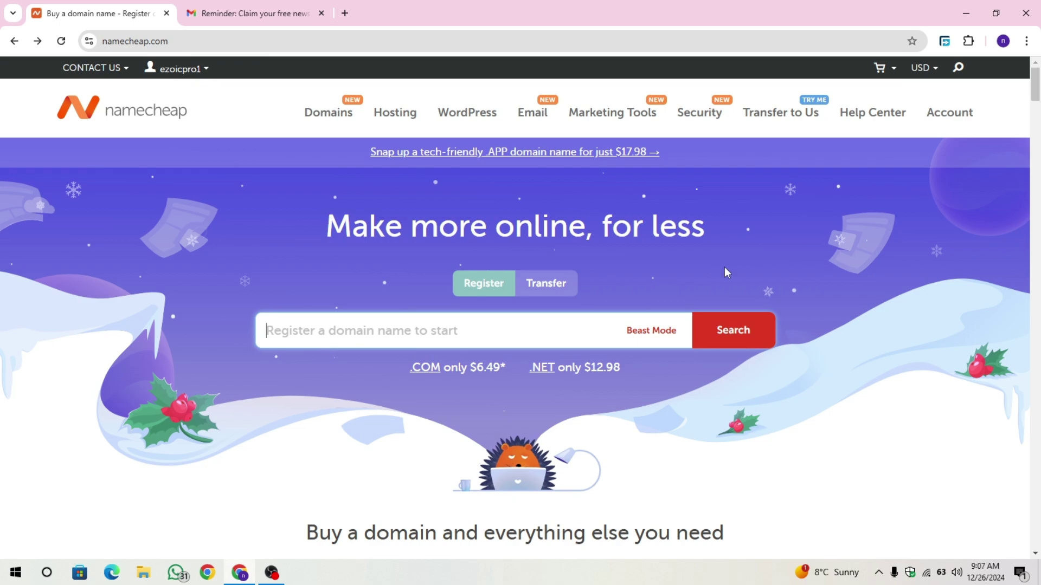
{"action": "type", "text": "e"}
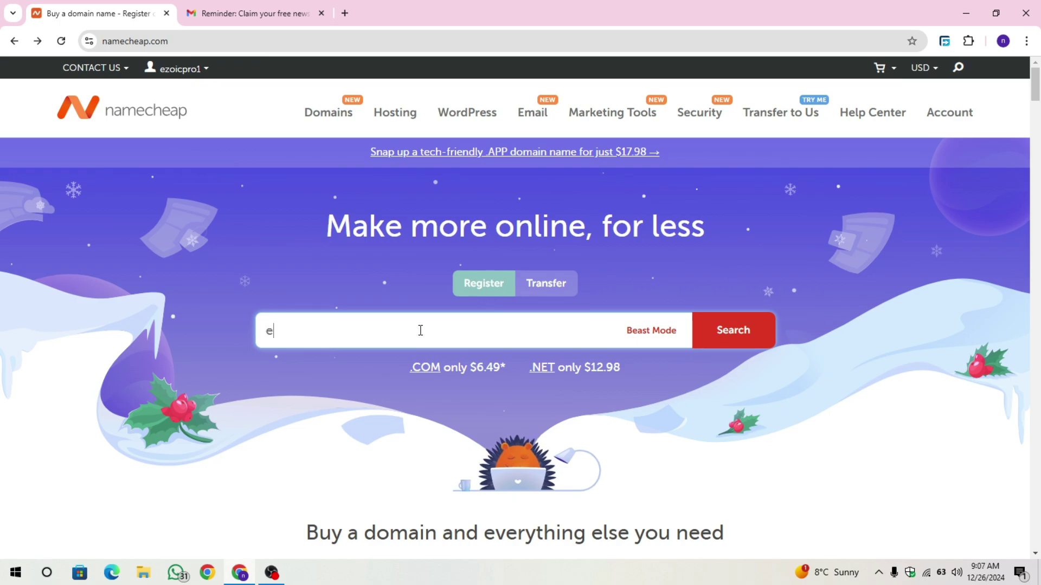
{"action": "type", "text": "arnextra.news"}
{"action": "left_click_drag", "start_coordinate": [420, 330], "coordinate": [223, 329]}
{"action": "left_click", "coordinate": [223, 329]}
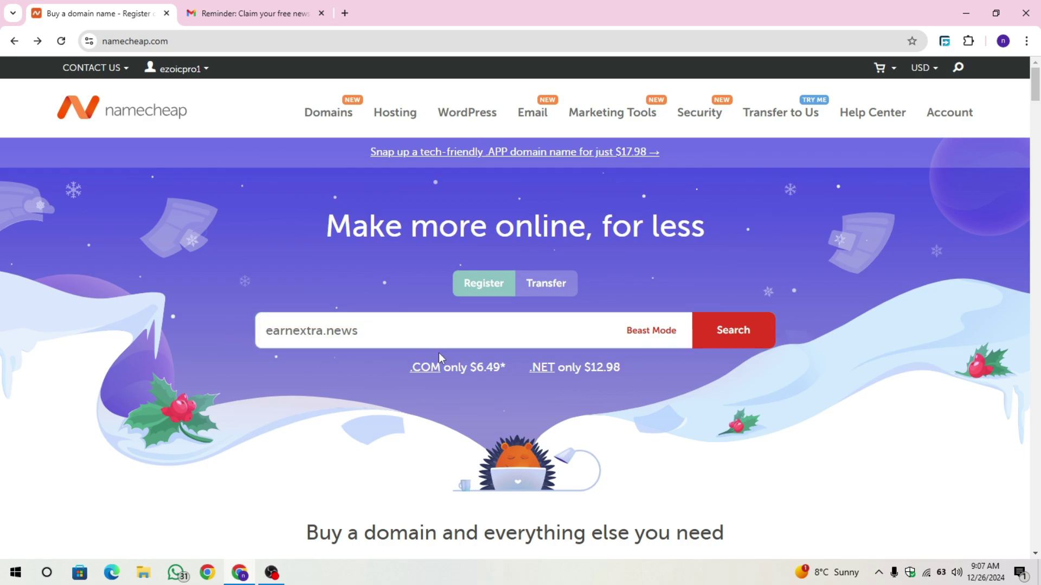
{"action": "left_click", "coordinate": [509, 333]}
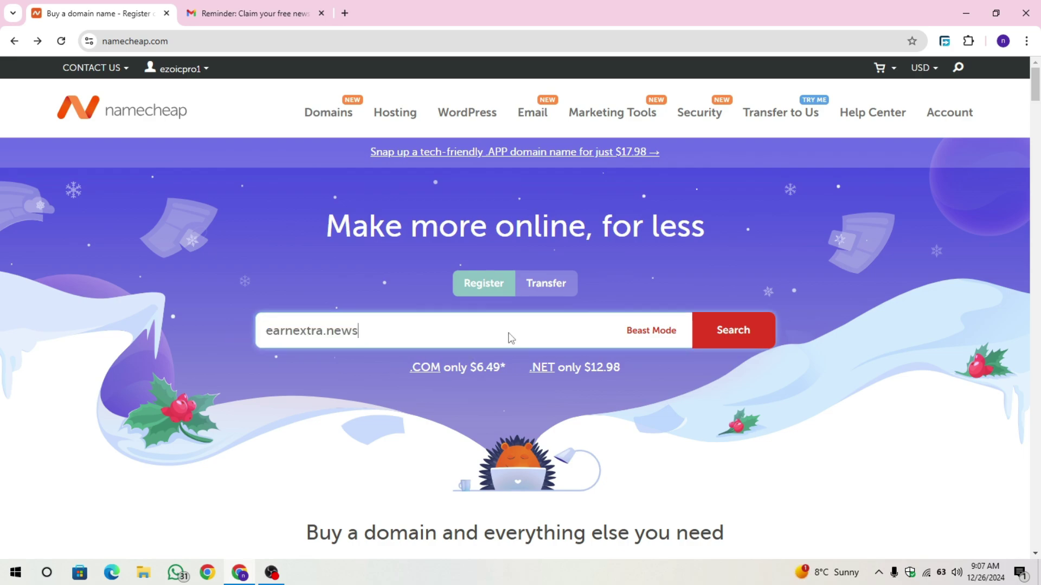
{"action": "key", "text": "Return"}
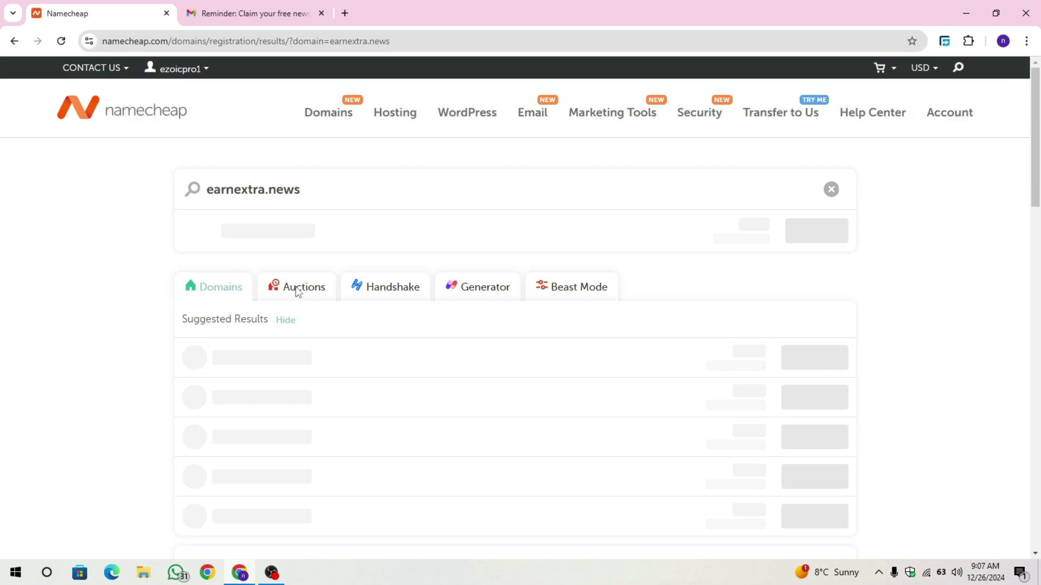
Add earnextra.news at $29.98 to the cart and view the cart summary.
{"action": "left_click_drag", "start_coordinate": [699, 226], "coordinate": [742, 227]}
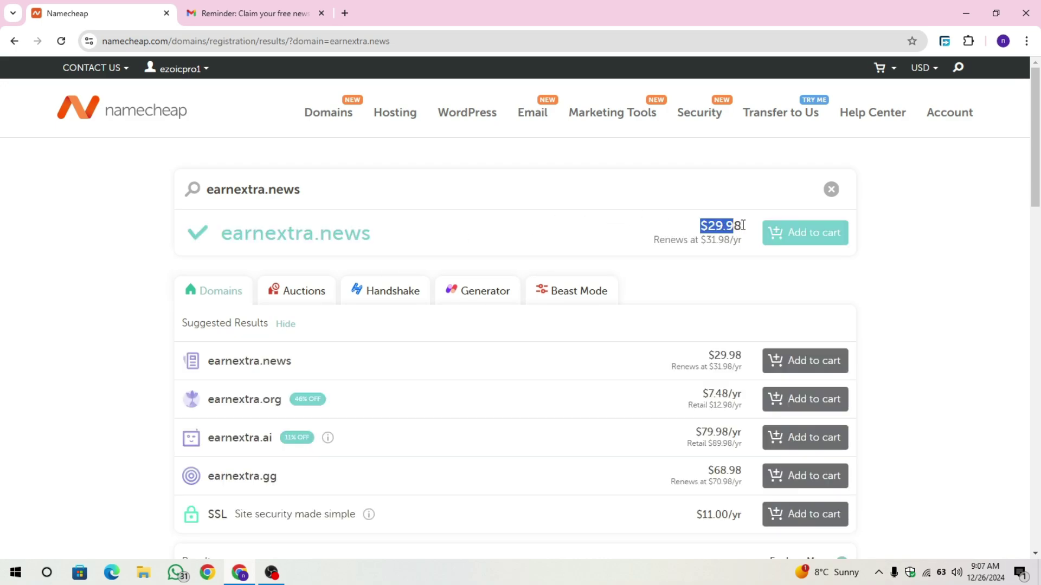
{"action": "left_click", "coordinate": [746, 234]}
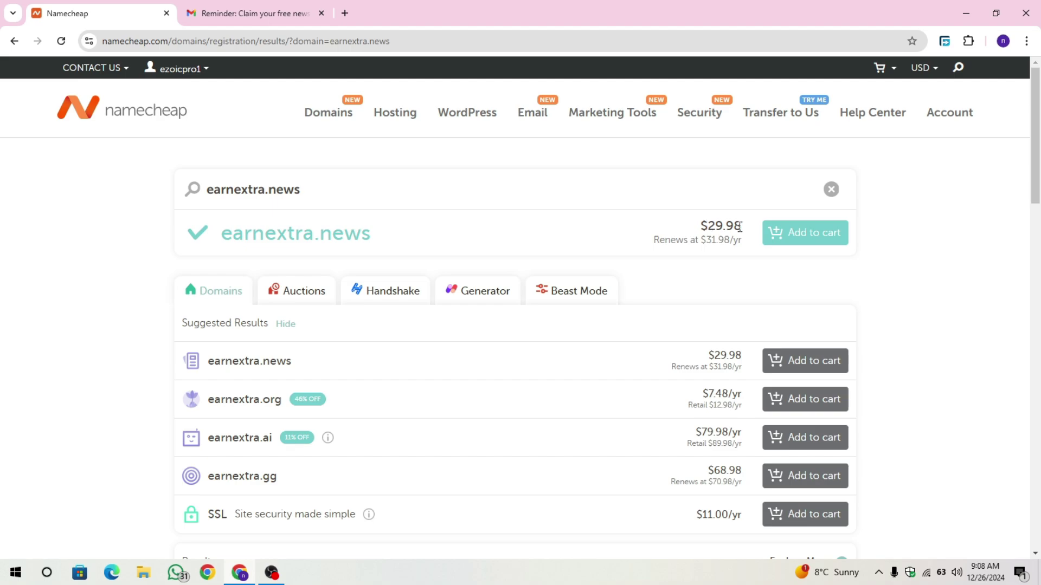
{"action": "left_click_drag", "start_coordinate": [748, 226], "coordinate": [689, 225]}
{"action": "left_click", "coordinate": [688, 225]}
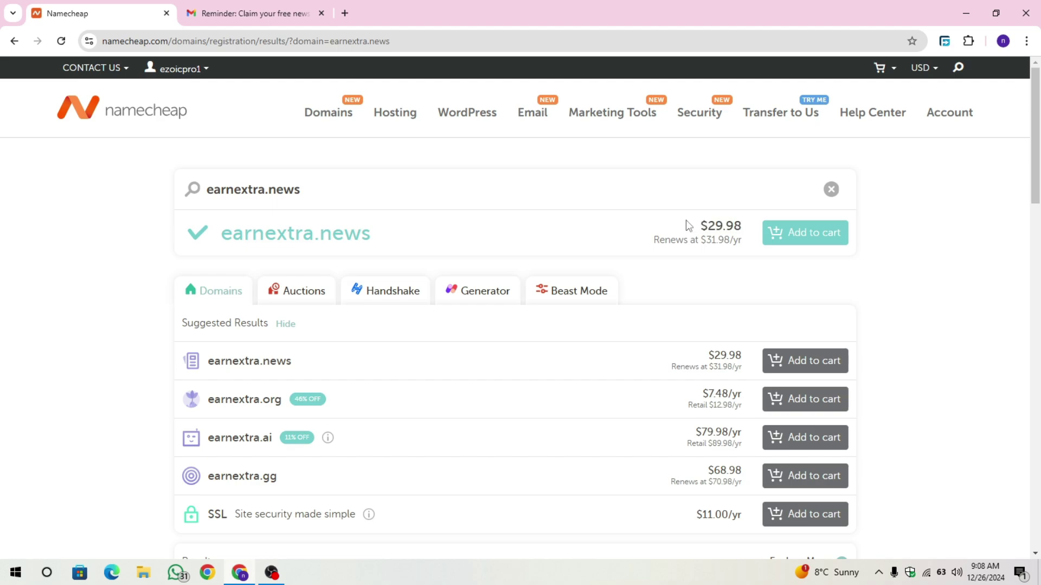
{"action": "left_click", "coordinate": [792, 234]}
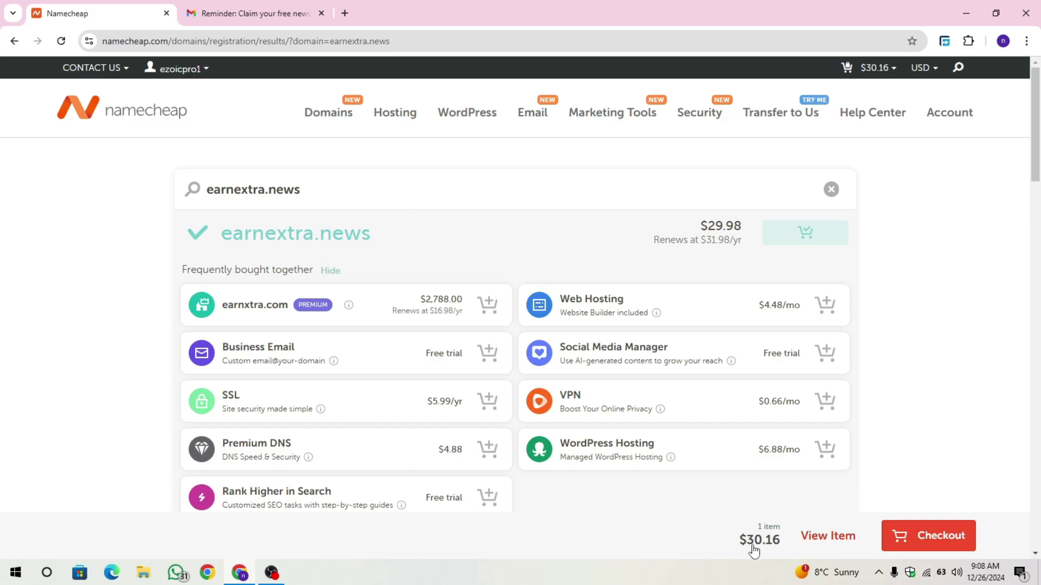
{"action": "left_click", "coordinate": [828, 537]}
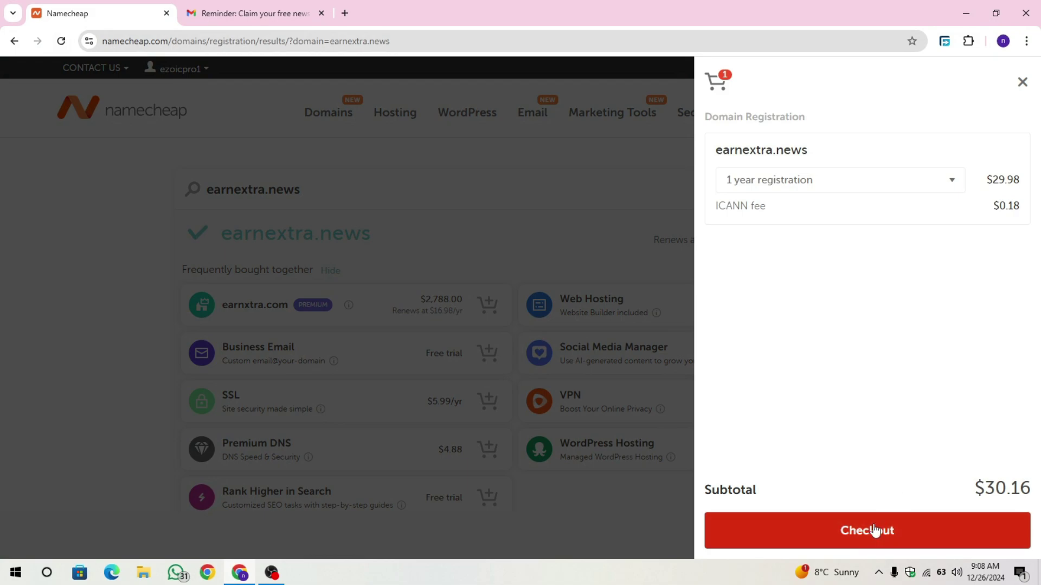
Proceed to checkout, then copy the FREEDOM2024 promo code from the Gmail reminder email.
{"action": "left_click", "coordinate": [874, 531]}
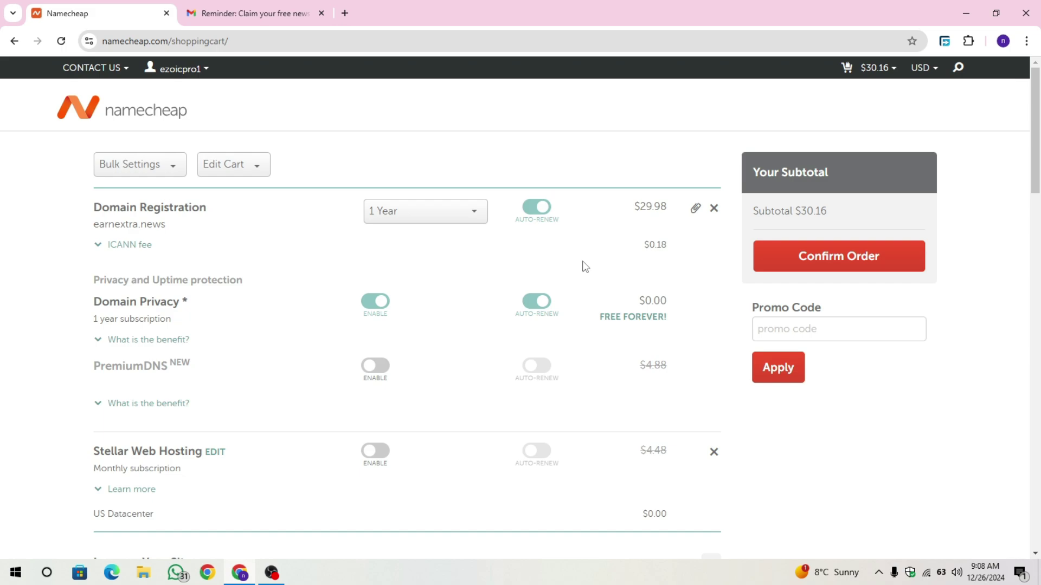
{"action": "key", "text": "ctrl+Tab"}
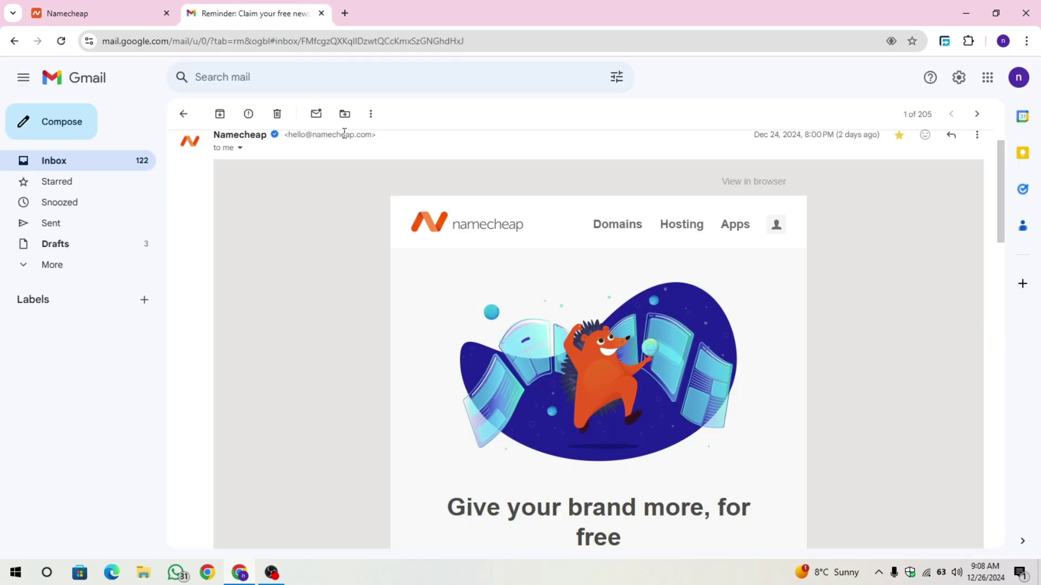
{"action": "scroll", "coordinate": [390, 350], "scroll_direction": "down", "scroll_amount": 6}
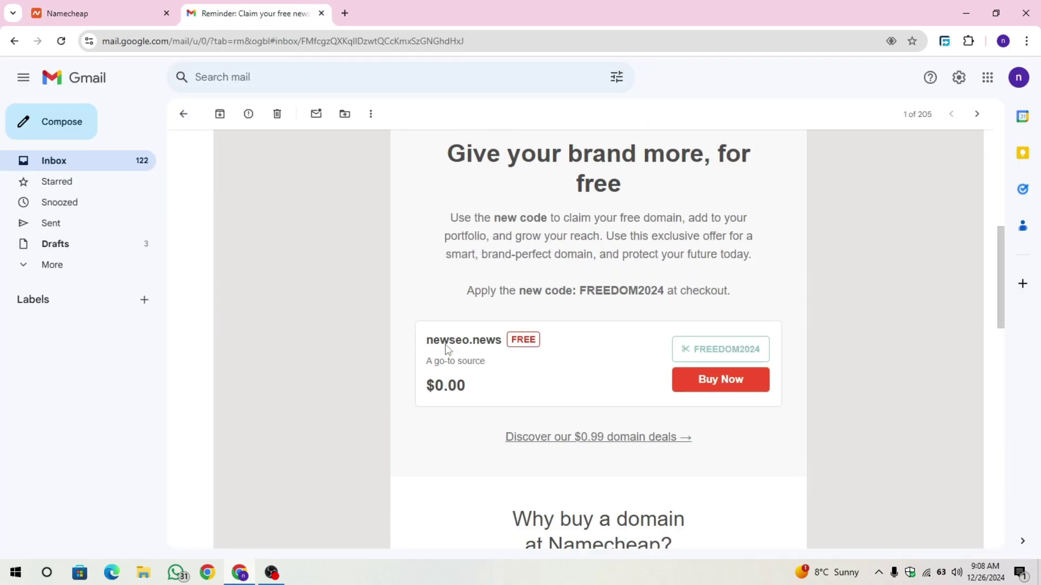
{"action": "left_click_drag", "start_coordinate": [695, 348], "coordinate": [767, 351]}
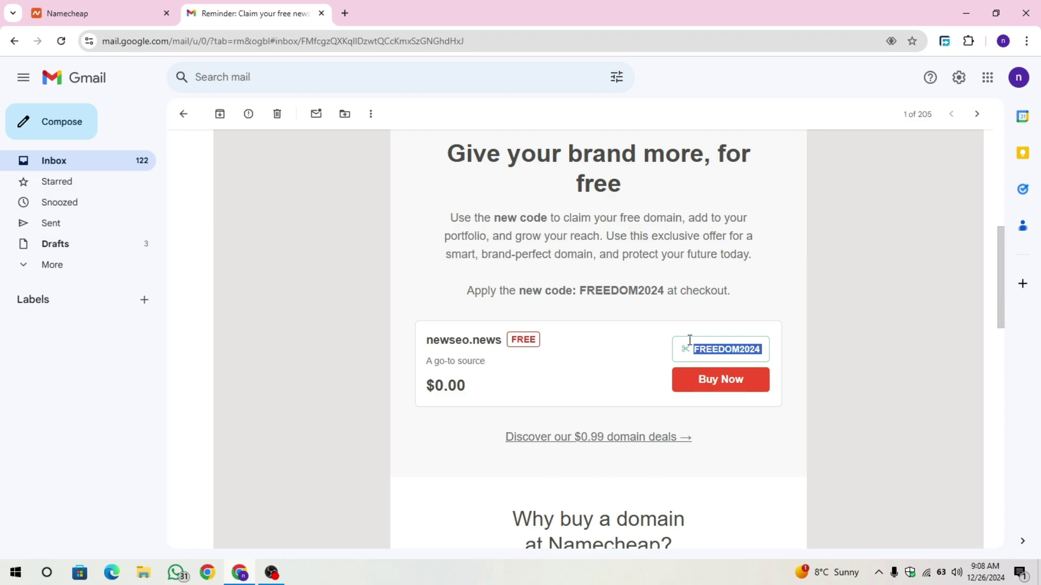
{"action": "key", "text": "ctrl+c"}
{"action": "key", "text": "ctrl+Tab"}
Paste FREEDOM2024 as the promo code and apply it, dropping the subtotal to $0.00.
{"action": "left_click", "coordinate": [844, 335]}
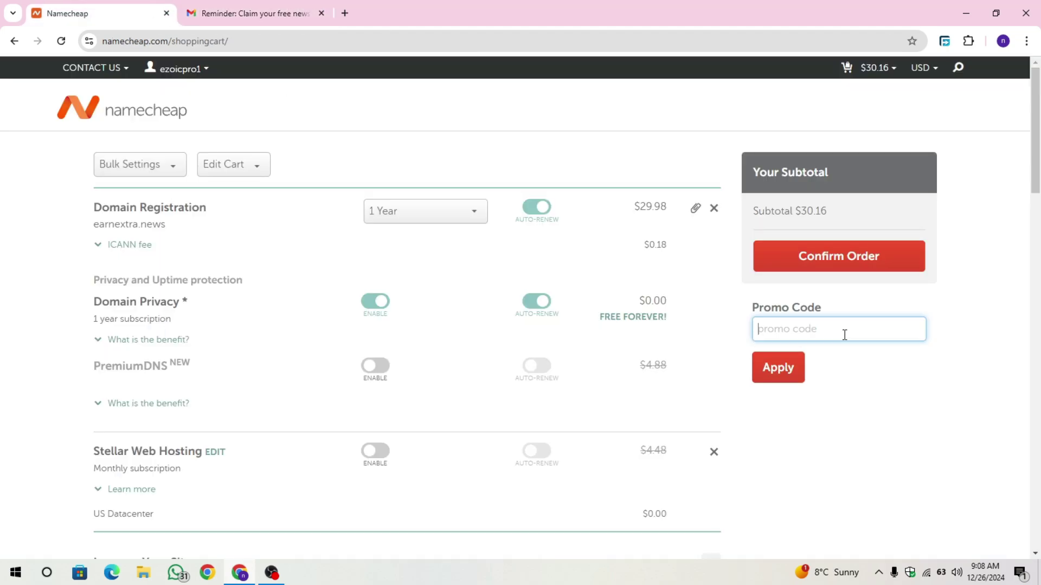
{"action": "key", "text": "ctrl+v"}
{"action": "left_click", "coordinate": [255, 13]}
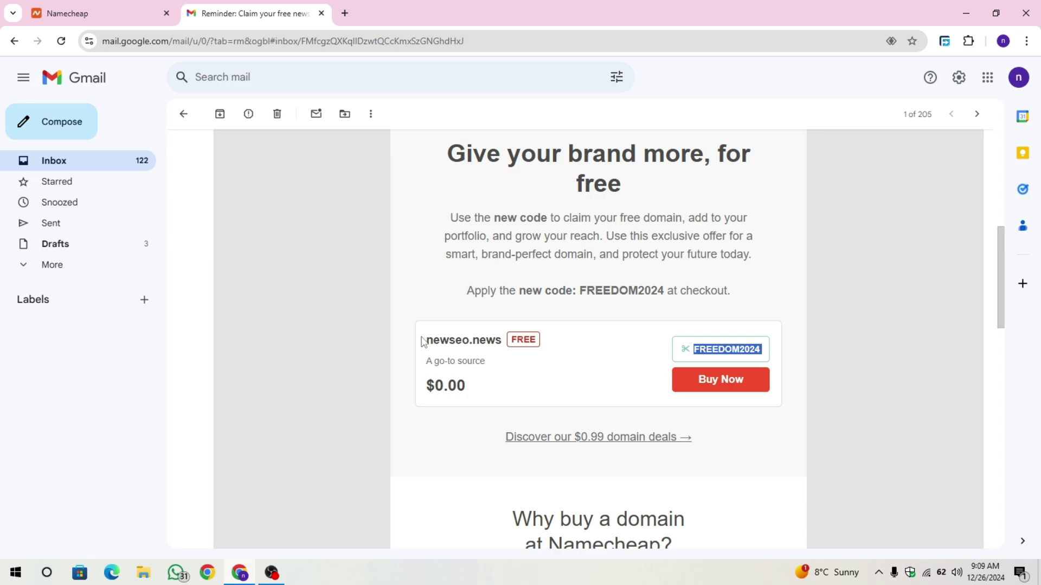
{"action": "left_click_drag", "start_coordinate": [422, 341], "coordinate": [502, 341]}
{"action": "left_click", "coordinate": [406, 327]}
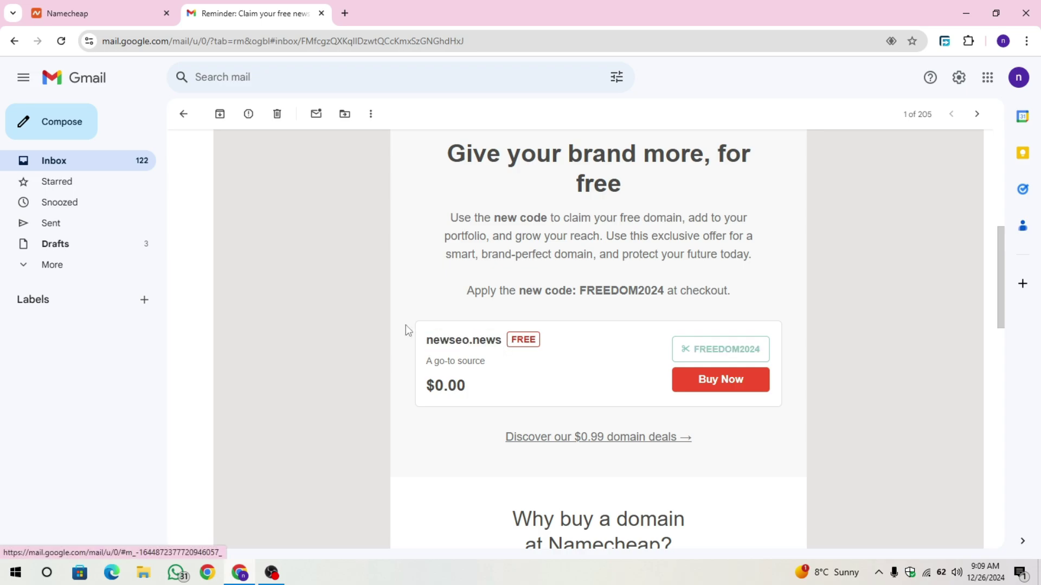
{"action": "left_click", "coordinate": [169, 5]}
{"action": "left_click", "coordinate": [778, 368]}
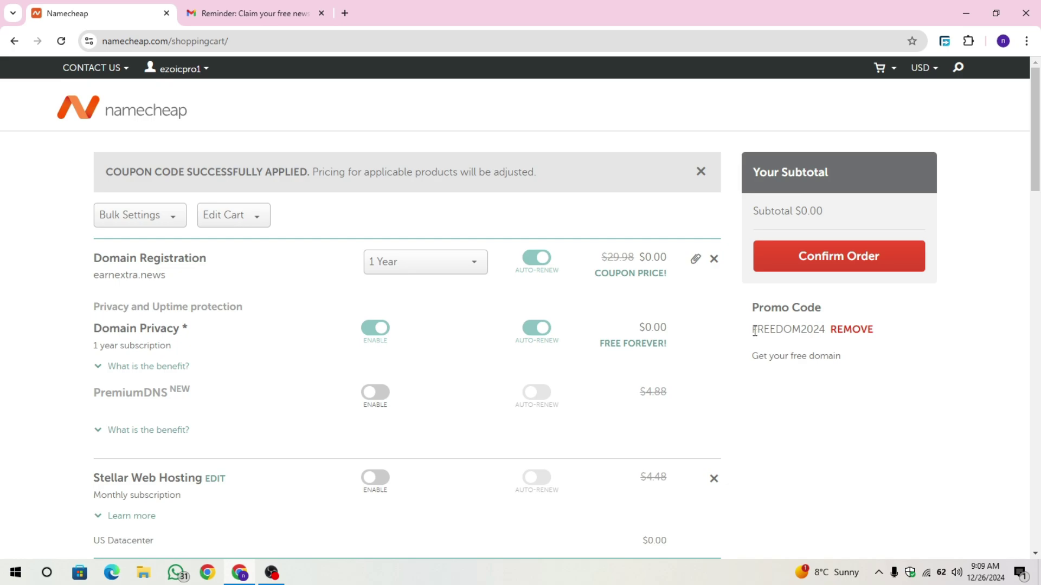
{"action": "left_click_drag", "start_coordinate": [754, 331], "coordinate": [828, 329]}
{"action": "left_click", "coordinate": [832, 389]}
{"action": "left_click", "coordinate": [247, 12]}
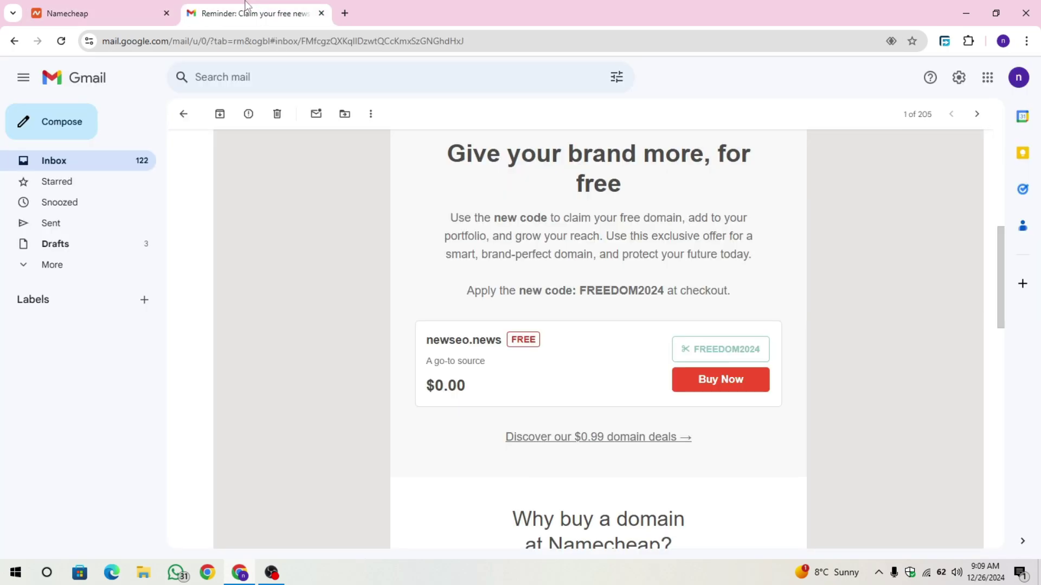
{"action": "scroll", "coordinate": [240, 176], "scroll_direction": "up", "scroll_amount": 7}
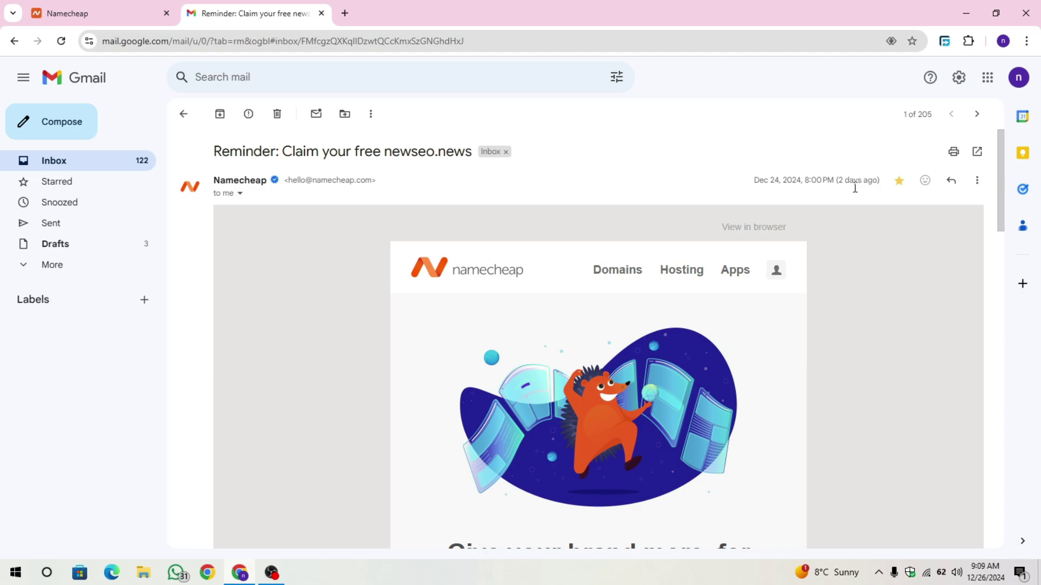
{"action": "left_click_drag", "start_coordinate": [841, 181], "coordinate": [885, 180]}
{"action": "left_click", "coordinate": [82, 13]}
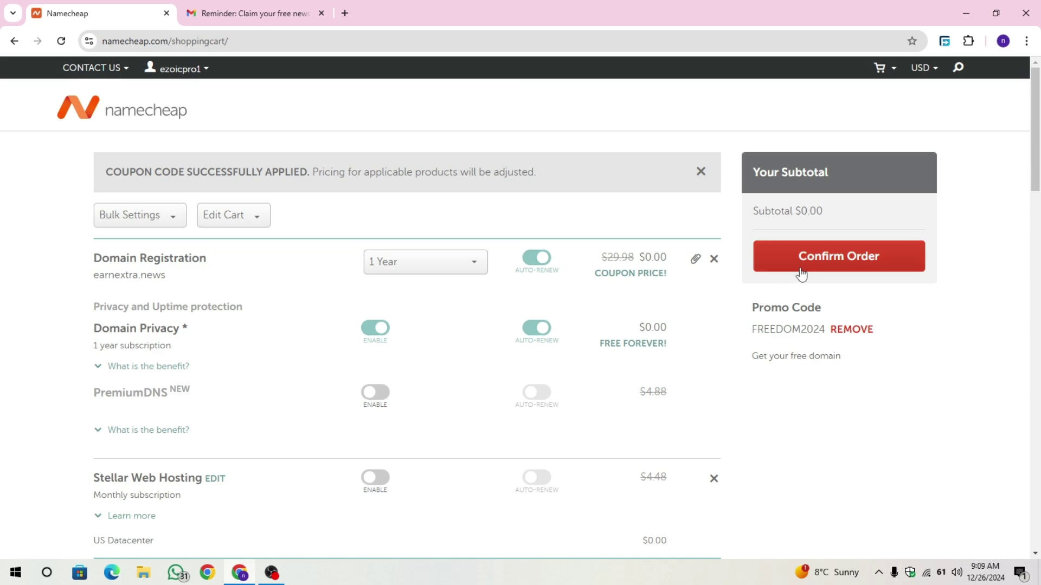
Confirm the earnextra.news order with the promo applied and a $0.00 subtotal.
{"action": "left_click_drag", "start_coordinate": [758, 327], "coordinate": [808, 333]}
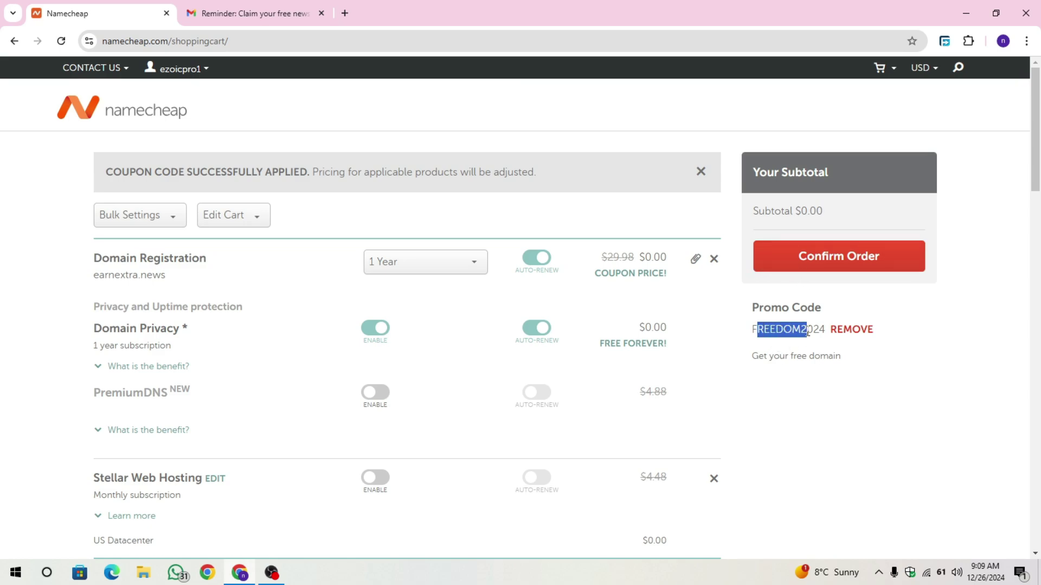
{"action": "left_click", "coordinate": [809, 290]}
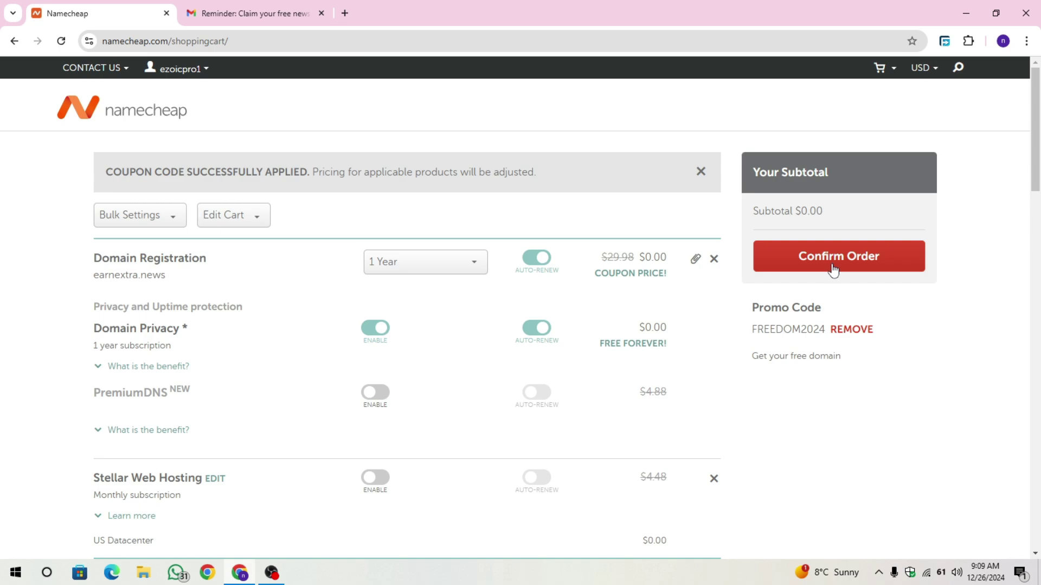
{"action": "left_click", "coordinate": [834, 270]}
{"action": "triple_click", "coordinate": [819, 233]}
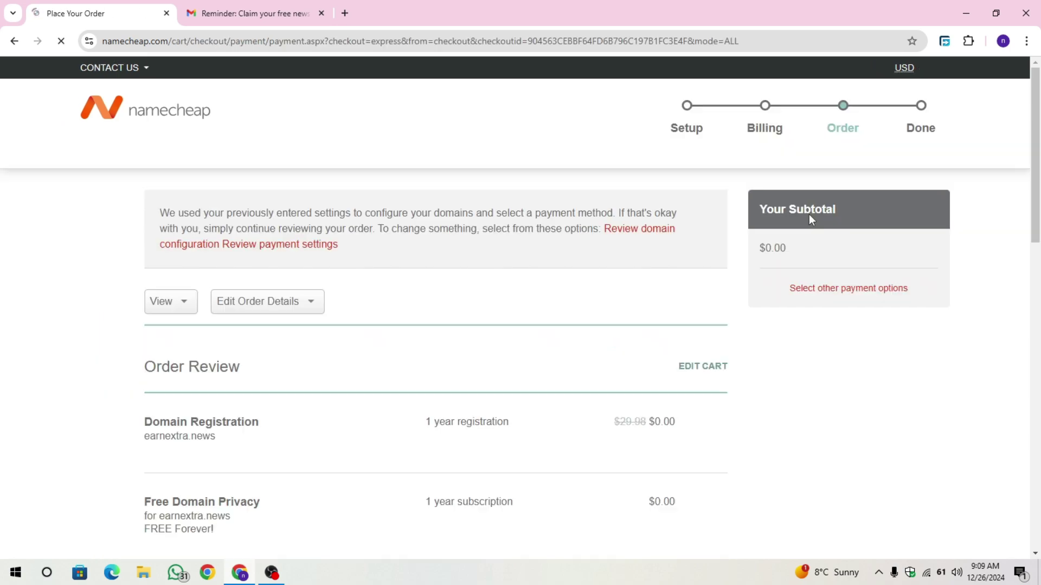
{"action": "double_click", "coordinate": [773, 248]}
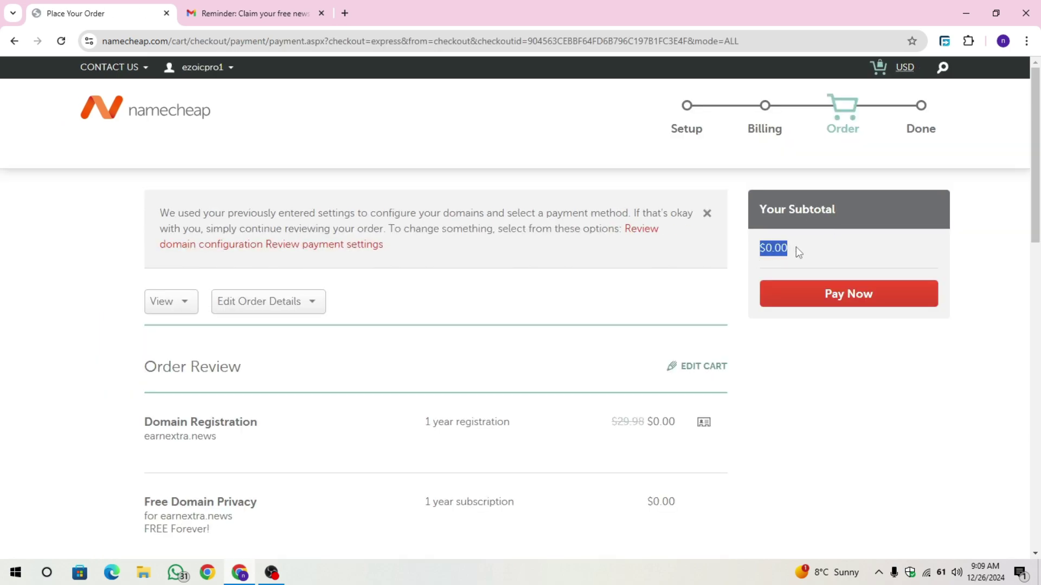
{"action": "left_click", "coordinate": [821, 279]}
{"action": "scroll", "coordinate": [718, 353], "scroll_direction": "down", "scroll_amount": 9}
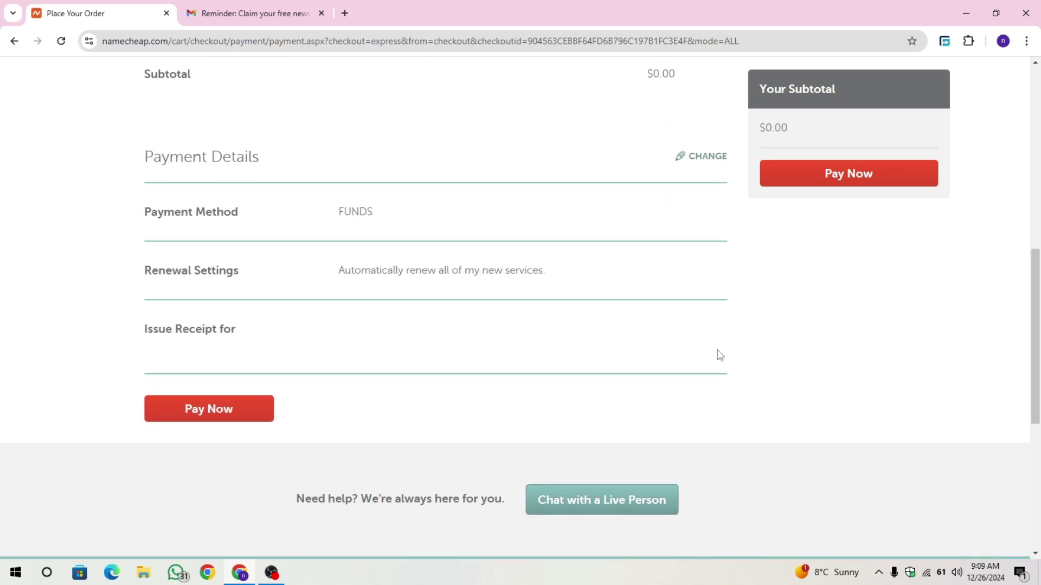
{"action": "scroll", "coordinate": [719, 353], "scroll_direction": "up", "scroll_amount": 3}
{"action": "scroll", "coordinate": [717, 353], "scroll_direction": "up", "scroll_amount": 6}
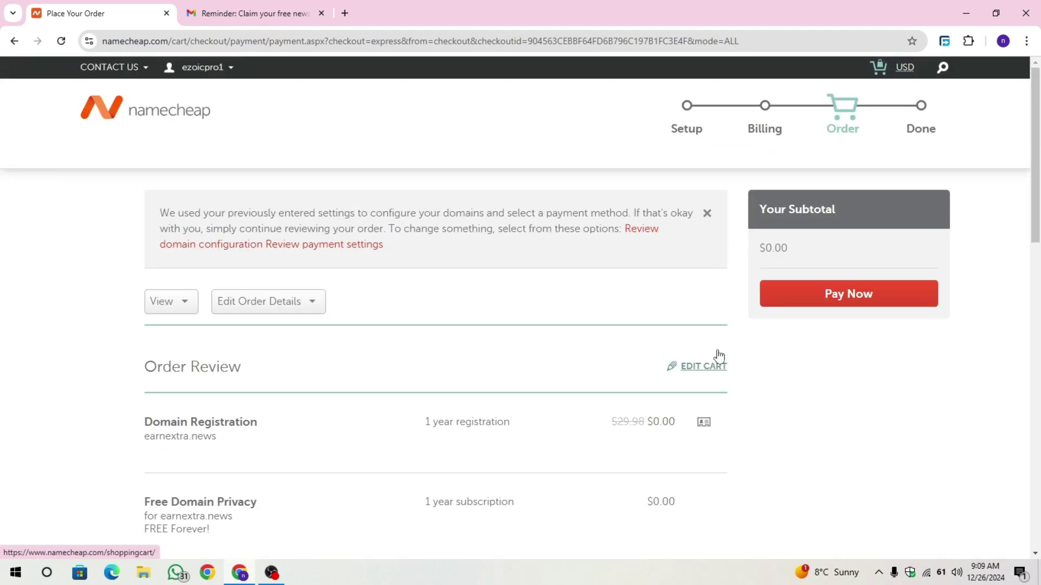
Pay the $0.00 order and review the thank-you page's total charged.
{"action": "left_click", "coordinate": [850, 295]}
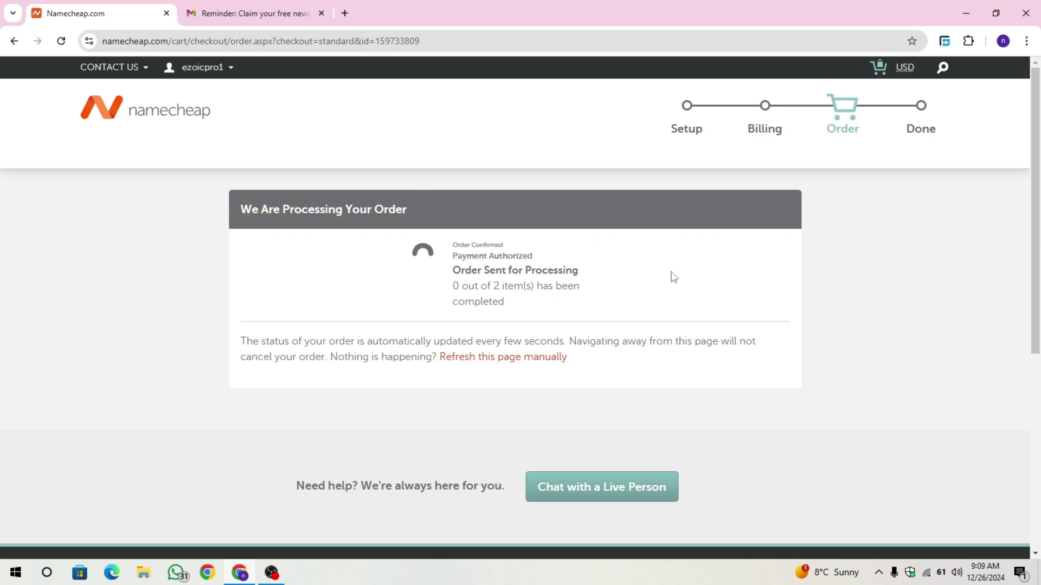
{"action": "scroll", "coordinate": [520, 332], "scroll_direction": "down", "scroll_amount": 2}
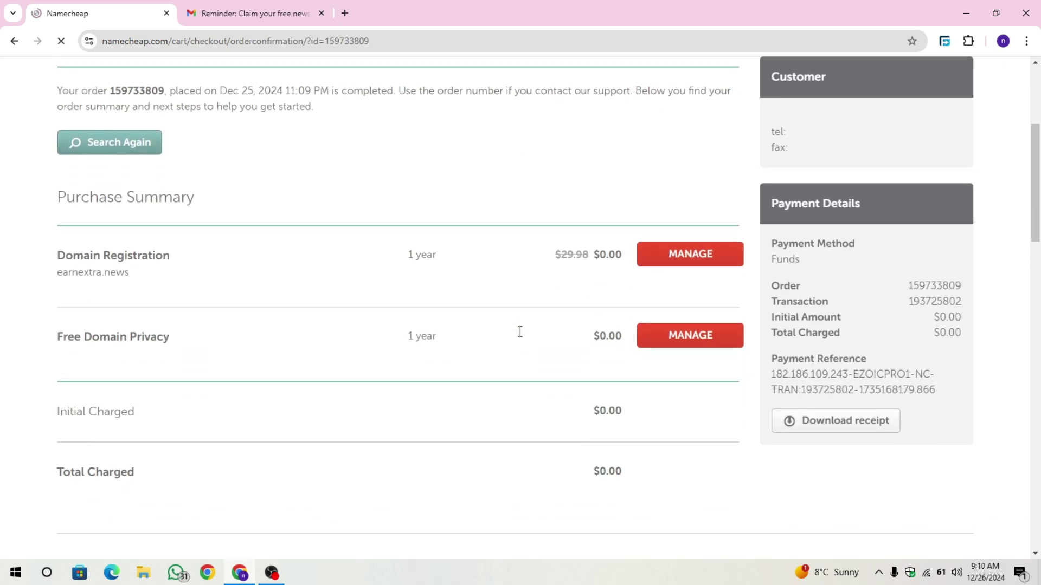
{"action": "scroll", "coordinate": [501, 326], "scroll_direction": "up", "scroll_amount": 1}
{"action": "left_click_drag", "start_coordinate": [56, 91], "coordinate": [399, 77]}
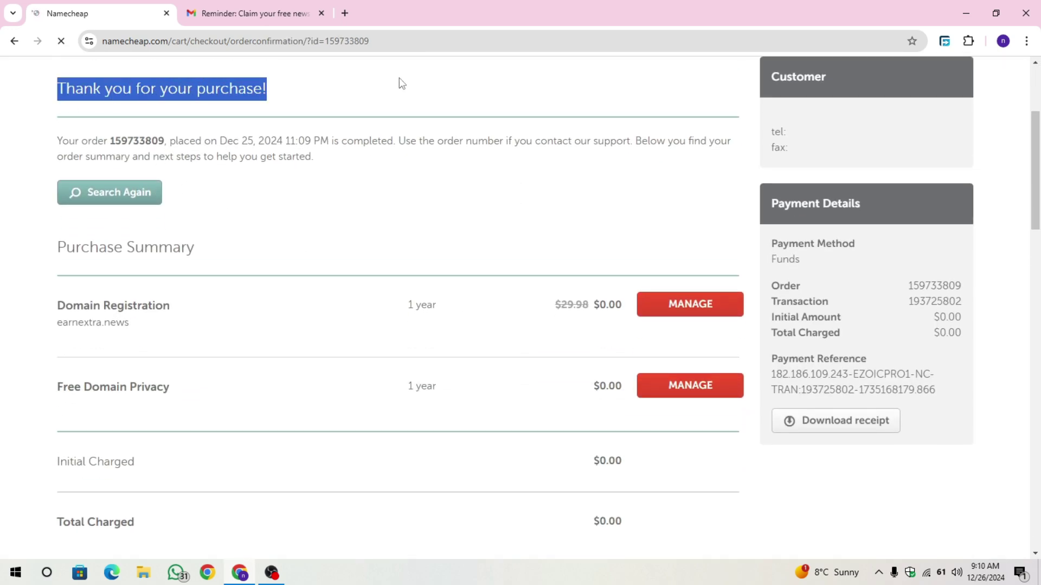
{"action": "left_click", "coordinate": [398, 78]}
{"action": "scroll", "coordinate": [702, 147], "scroll_direction": "up", "scroll_amount": 4}
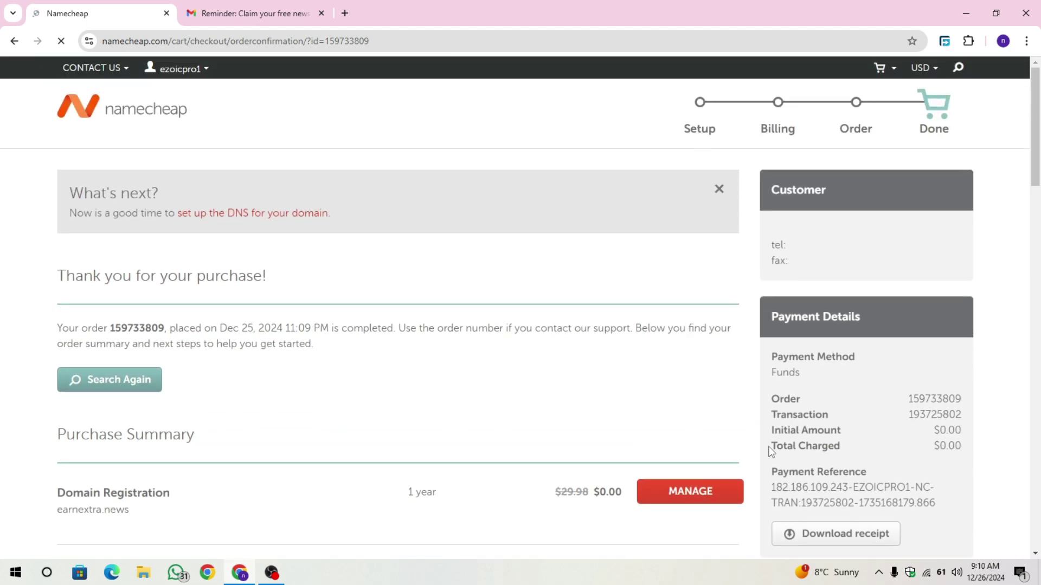
{"action": "left_click_drag", "start_coordinate": [769, 451], "coordinate": [992, 448]}
{"action": "left_click", "coordinate": [982, 453]}
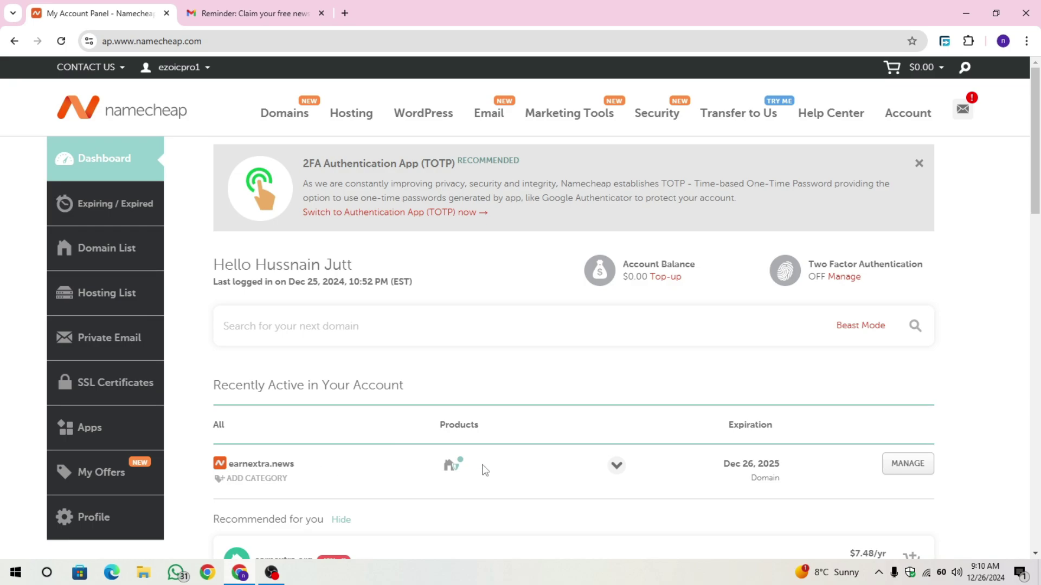
Expand the earnextra.news dashboard row to verify it is Active, collapse it, and return to Gmail.
{"action": "left_click", "coordinate": [616, 475]}
{"action": "scroll", "coordinate": [622, 415], "scroll_direction": "down", "scroll_amount": 1}
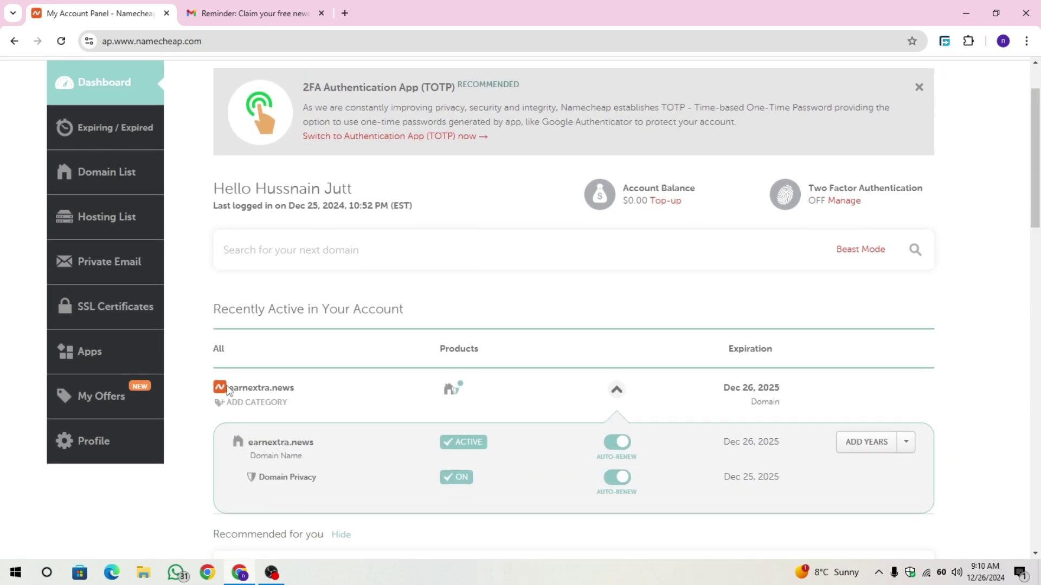
{"action": "left_click_drag", "start_coordinate": [229, 391], "coordinate": [318, 392]}
{"action": "left_click", "coordinate": [363, 398]}
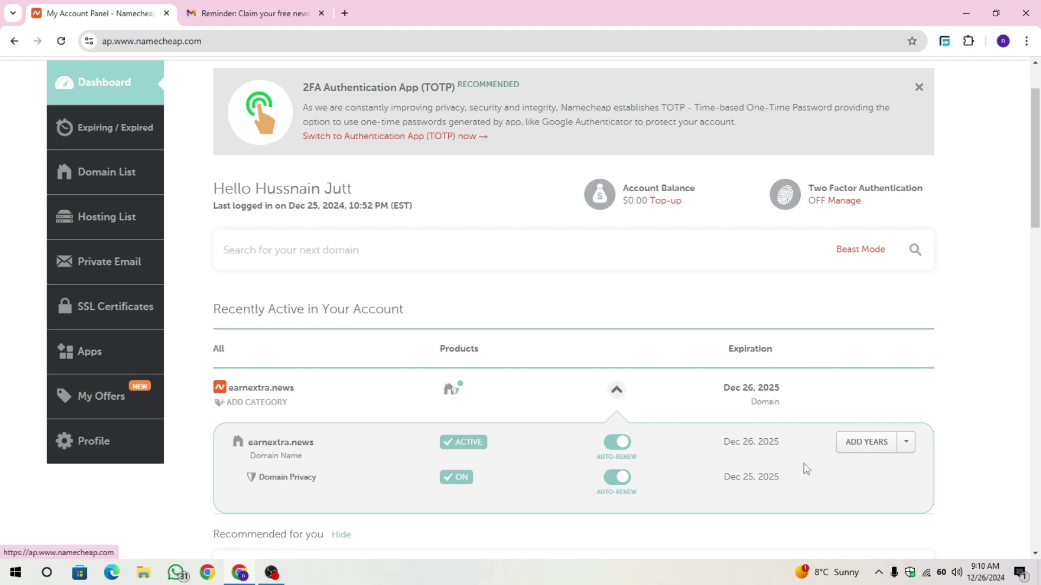
{"action": "left_click_drag", "start_coordinate": [792, 454], "coordinate": [718, 449]}
{"action": "left_click", "coordinate": [618, 392]}
{"action": "scroll", "coordinate": [739, 338], "scroll_direction": "up", "scroll_amount": 1}
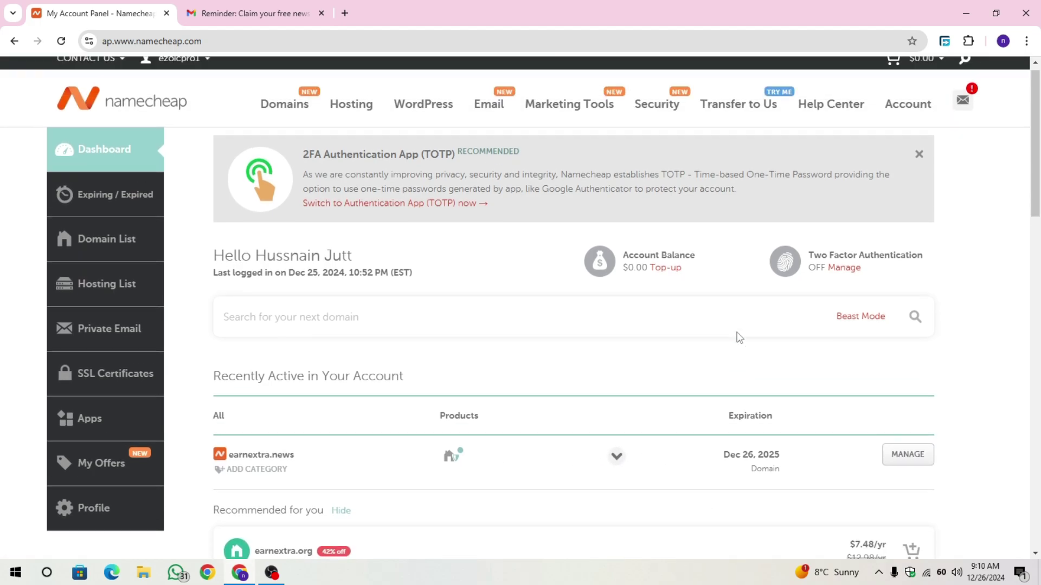
{"action": "left_click", "coordinate": [239, 12]}
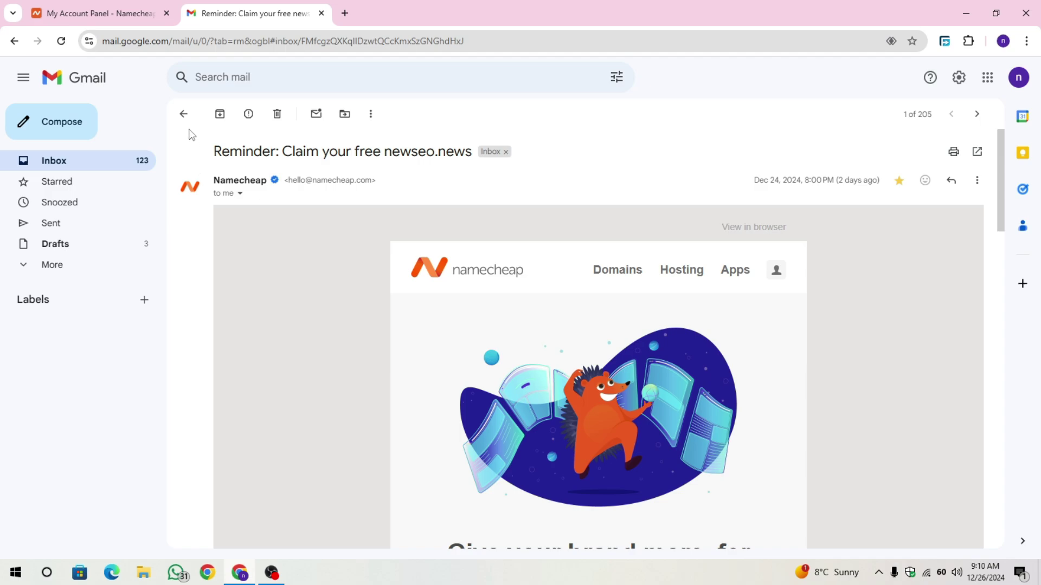
Go to the Gmail inbox and review the $0.00 Namecheap order summary for earnextra.news.
{"action": "left_click", "coordinate": [183, 114]}
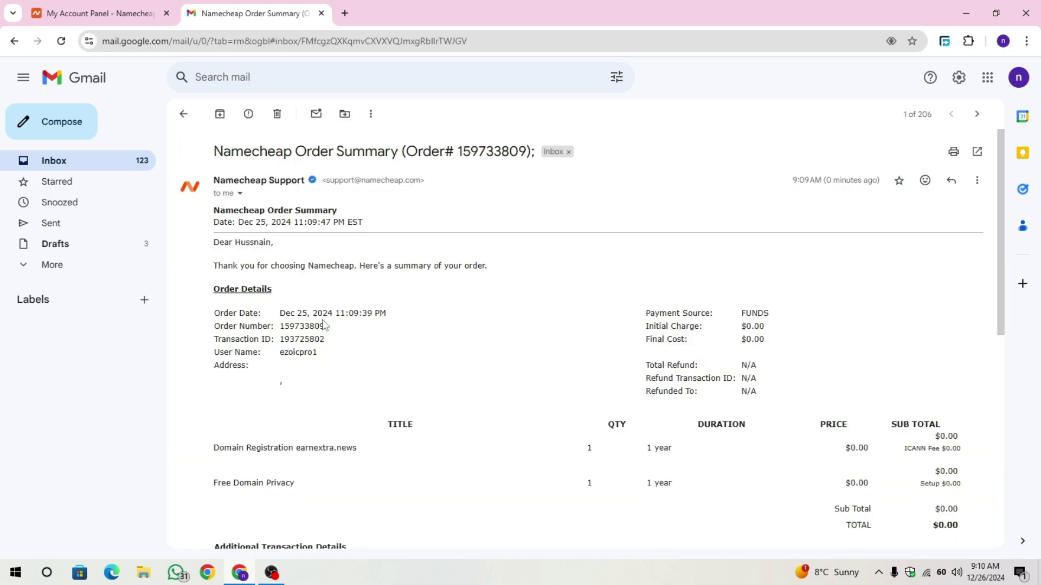
{"action": "scroll", "coordinate": [398, 373], "scroll_direction": "down", "scroll_amount": 6}
{"action": "scroll", "coordinate": [396, 372], "scroll_direction": "up", "scroll_amount": 6}
{"action": "left_click", "coordinate": [183, 113]}
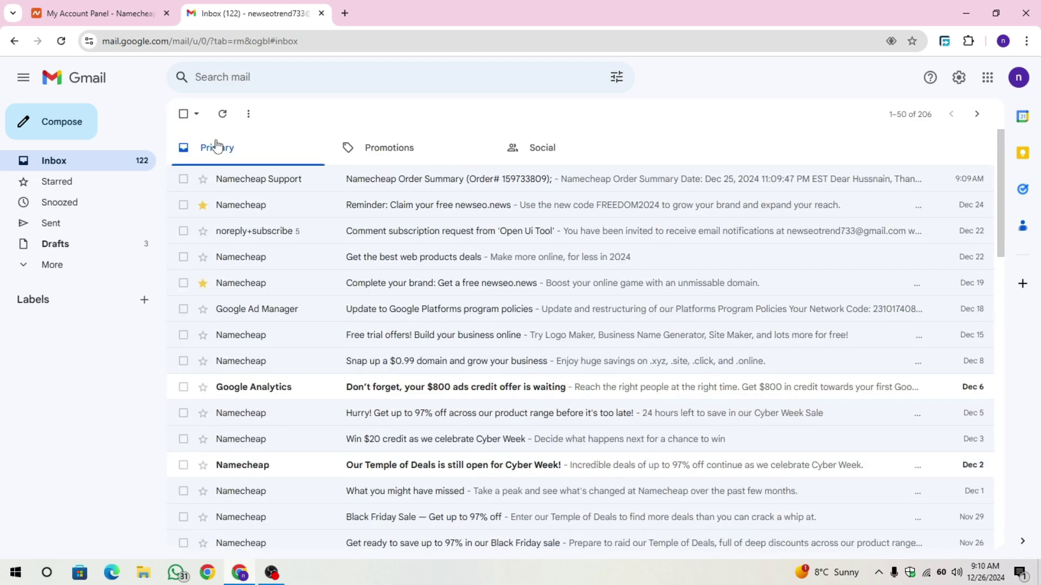
Reopen the FREEDOM2024 reminder email, then minimize Chrome to show the desktop.
{"action": "left_click", "coordinate": [337, 207]}
{"action": "scroll", "coordinate": [500, 291], "scroll_direction": "down", "scroll_amount": 8}
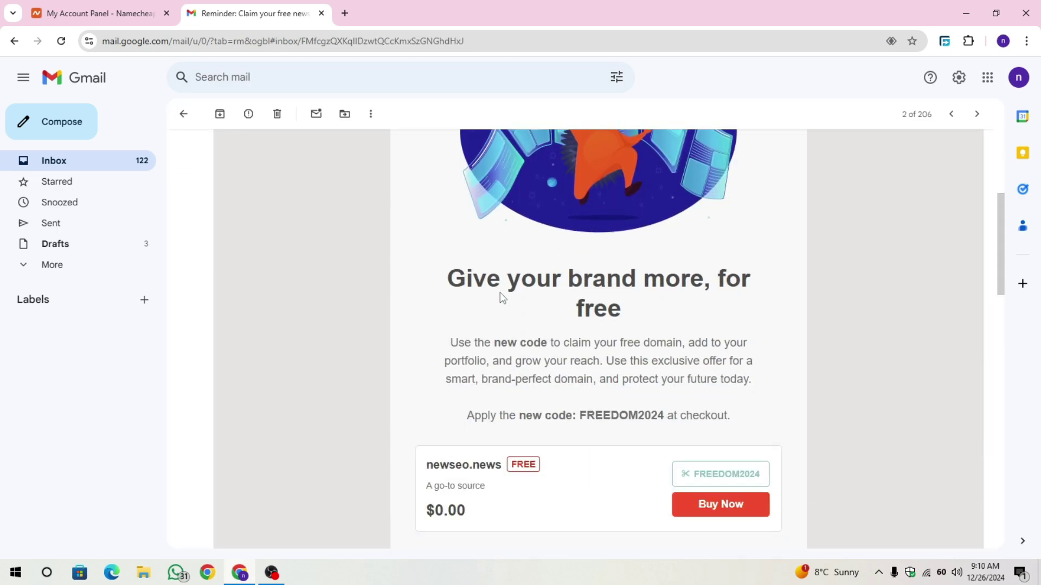
{"action": "left_click_drag", "start_coordinate": [580, 276], "coordinate": [668, 269]}
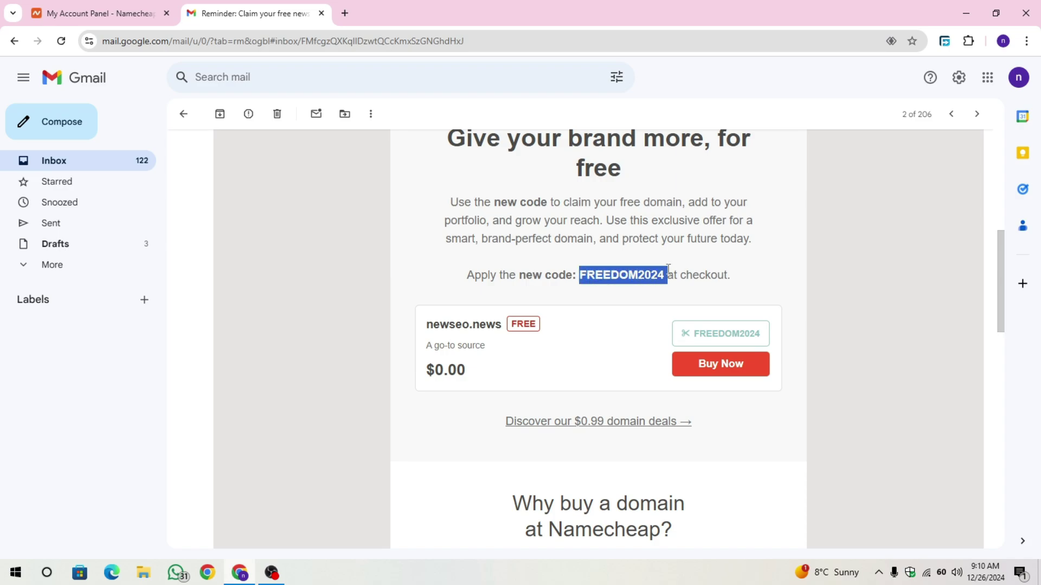
{"action": "left_click", "coordinate": [703, 263]}
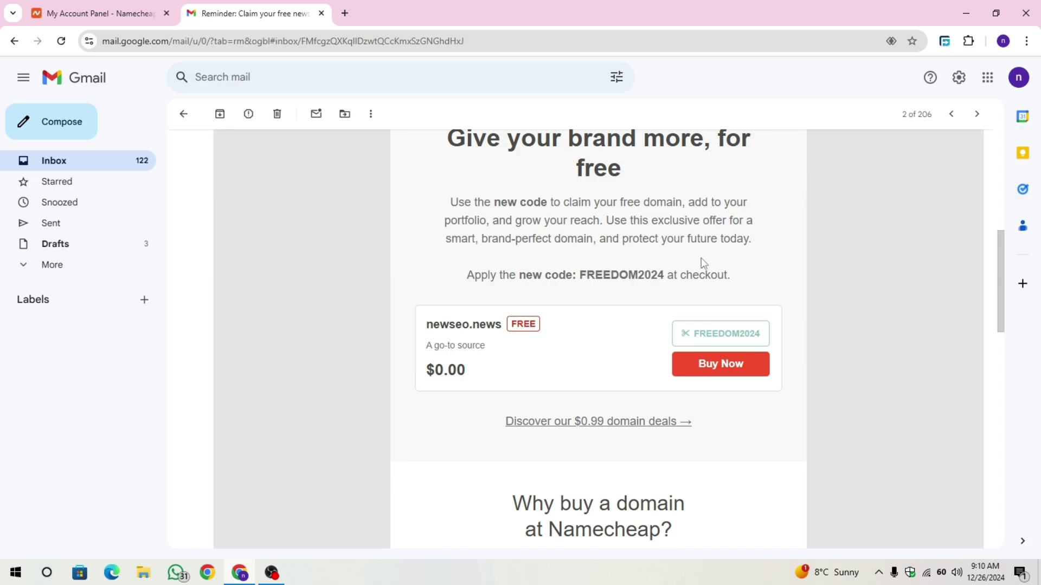
{"action": "scroll", "coordinate": [703, 264], "scroll_direction": "up", "scroll_amount": 2}
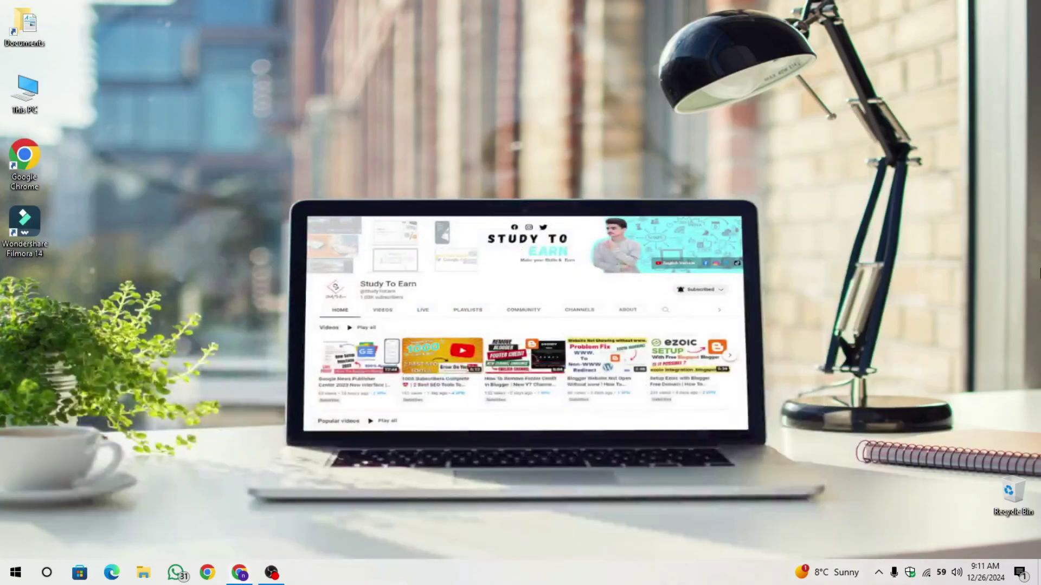
{"action": "left_click", "coordinate": [966, 13]}
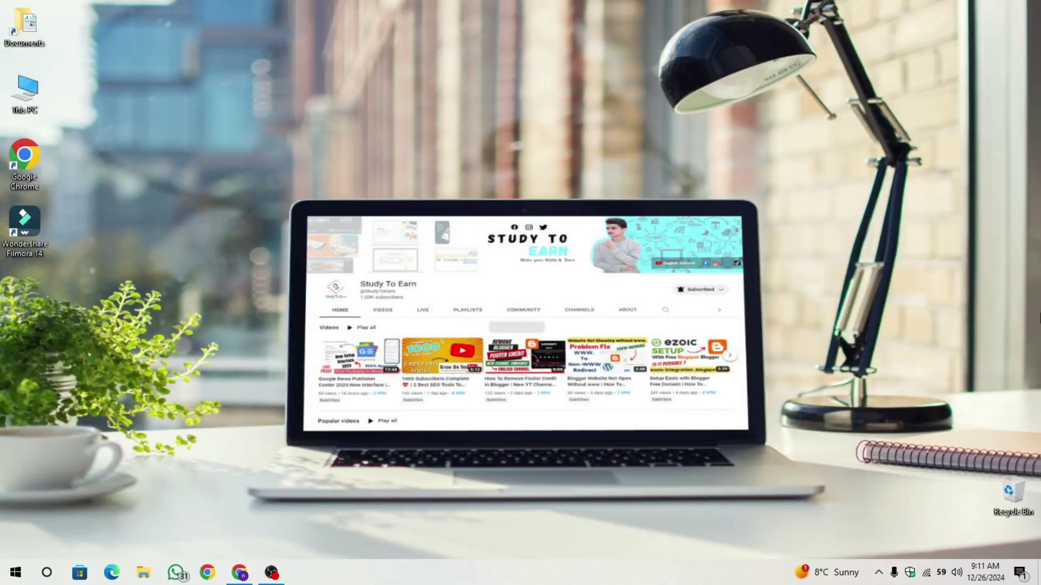